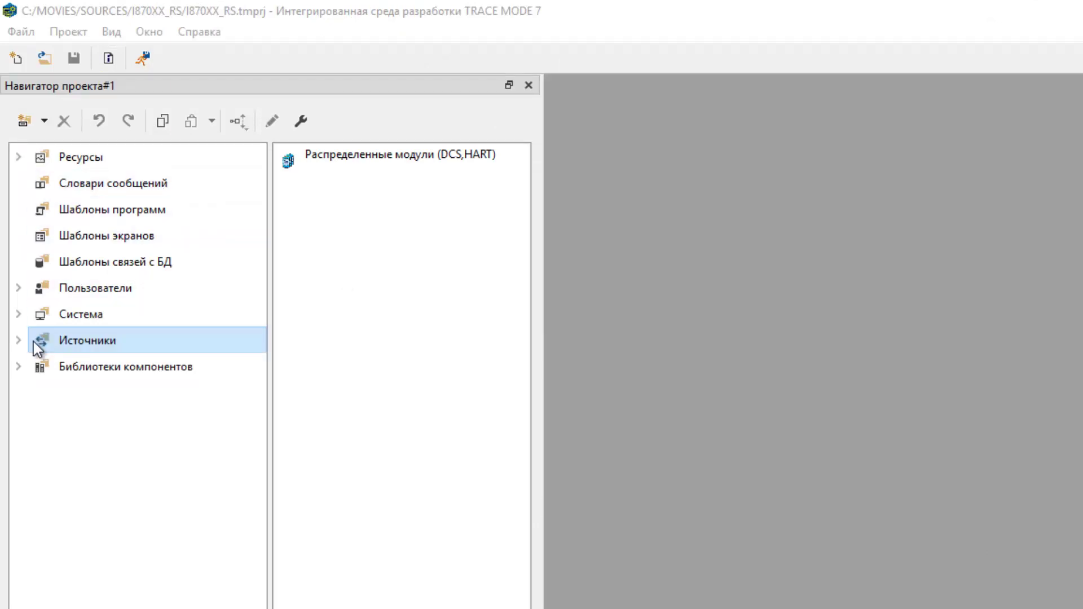
- Expand Источники and its distributed modules group, and open the I-87015 #1 7AI(RTD) module for editing
{"action": "left_click", "coordinate": [18, 340]}
{"action": "left_click", "coordinate": [35, 367]}
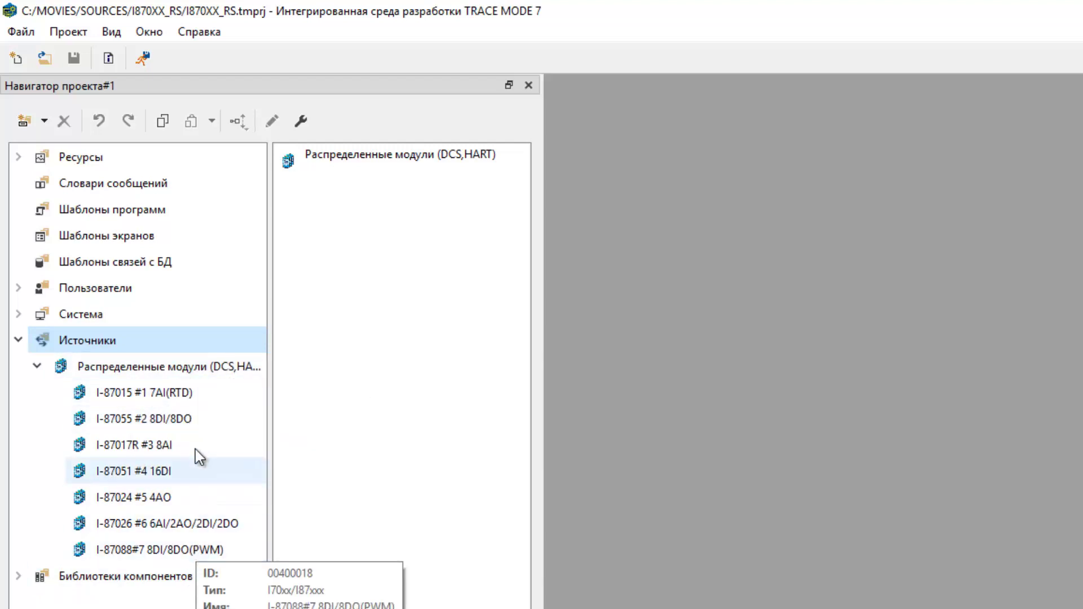
{"action": "left_click", "coordinate": [181, 400]}
{"action": "right_click", "coordinate": [178, 398]}
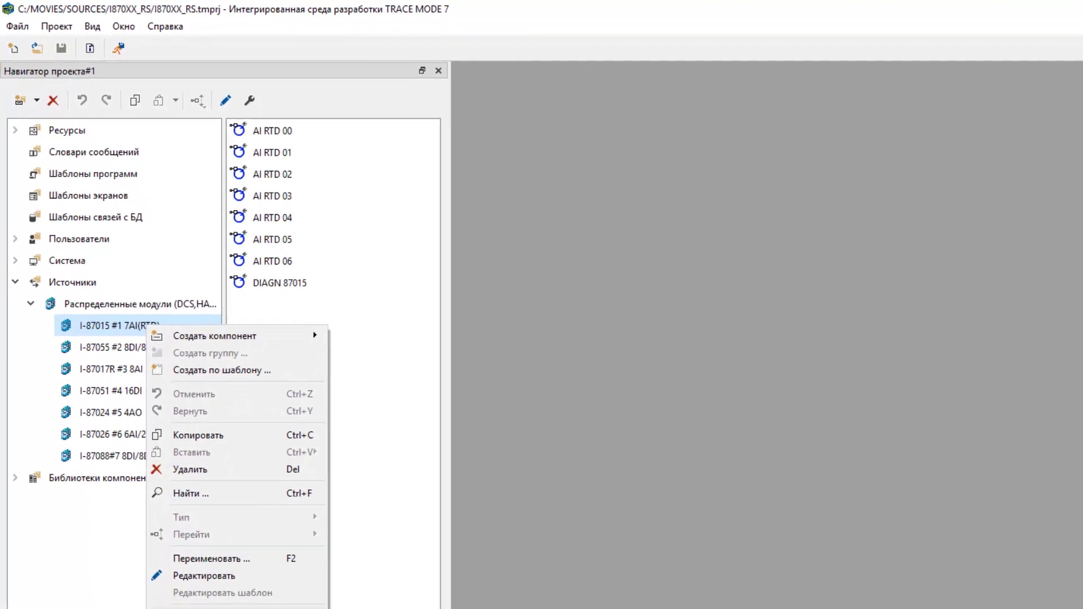
{"action": "left_click", "coordinate": [242, 579]}
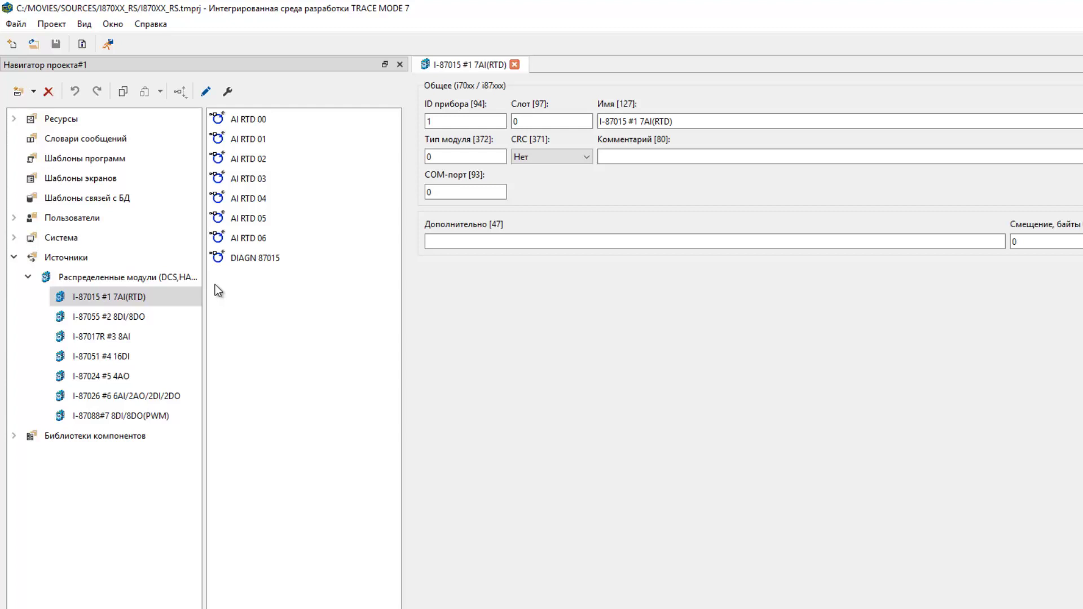
- Open the AI RTD 00 and DIAGN 87015 channels of module I-87015 to review their settings
{"action": "double_click", "coordinate": [251, 120]}
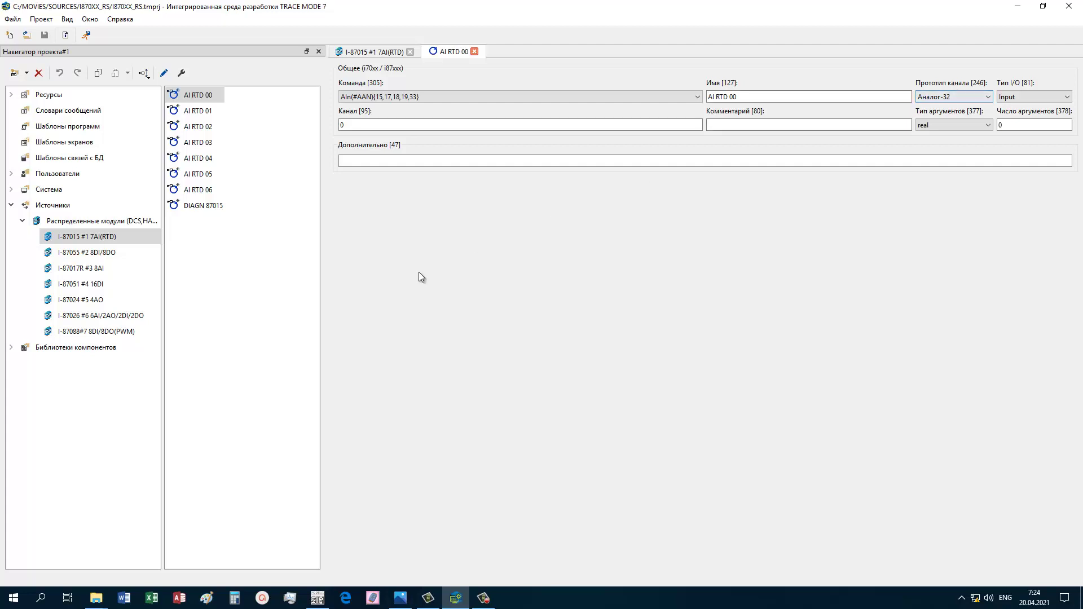
{"action": "double_click", "coordinate": [208, 205]}
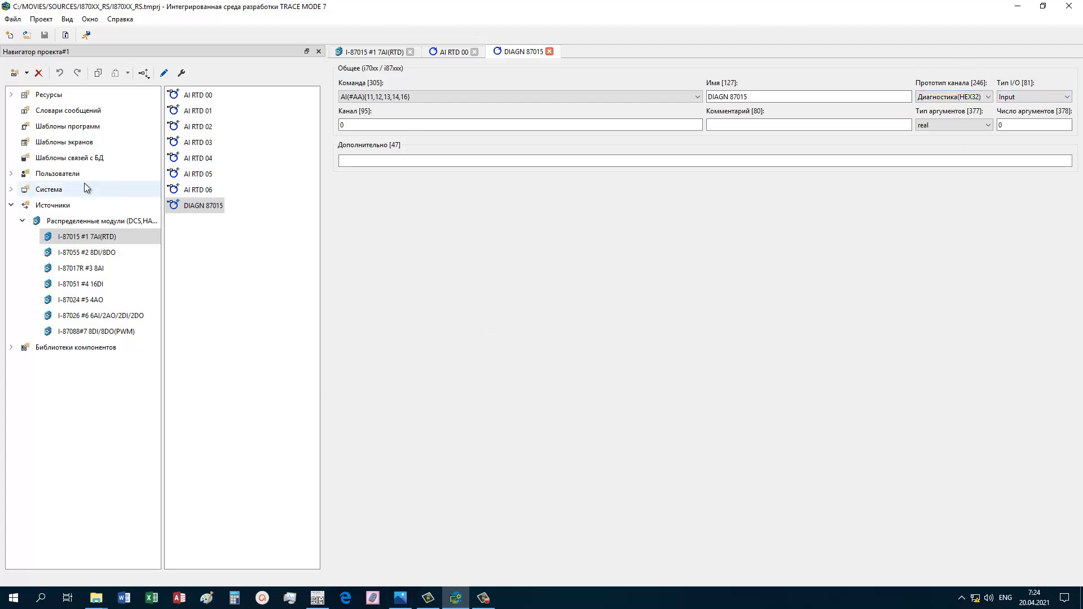
{"action": "mouse_move", "coordinate": [88, 324]}
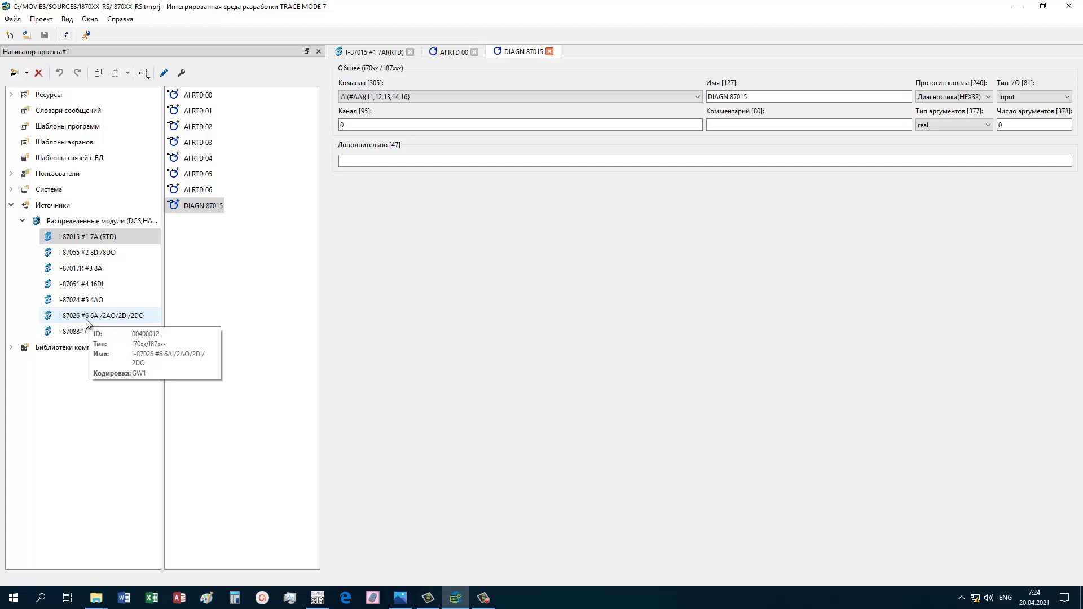
- Expand the RTM_0 node under Система and open its COM_порт component to review the serial port settings
{"action": "left_click", "coordinate": [18, 191]}
{"action": "double_click", "coordinate": [70, 207]}
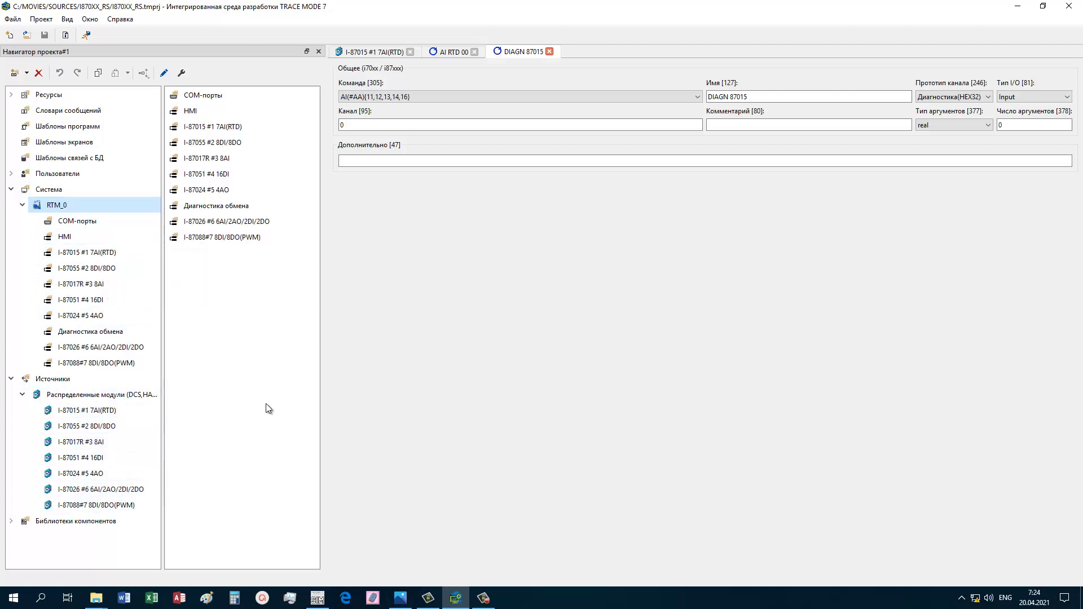
{"action": "left_click", "coordinate": [89, 221]}
{"action": "left_click", "coordinate": [199, 95]}
{"action": "double_click", "coordinate": [198, 96]}
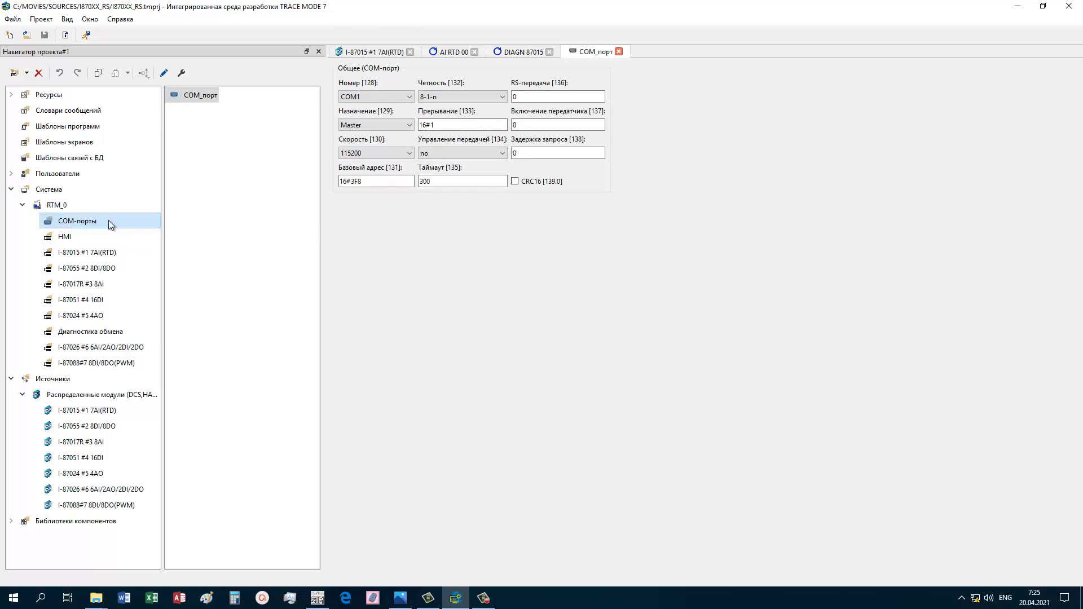
- Show the contents of RTM_0's HMI group and of its Диагностика обмена group
{"action": "left_click", "coordinate": [79, 238]}
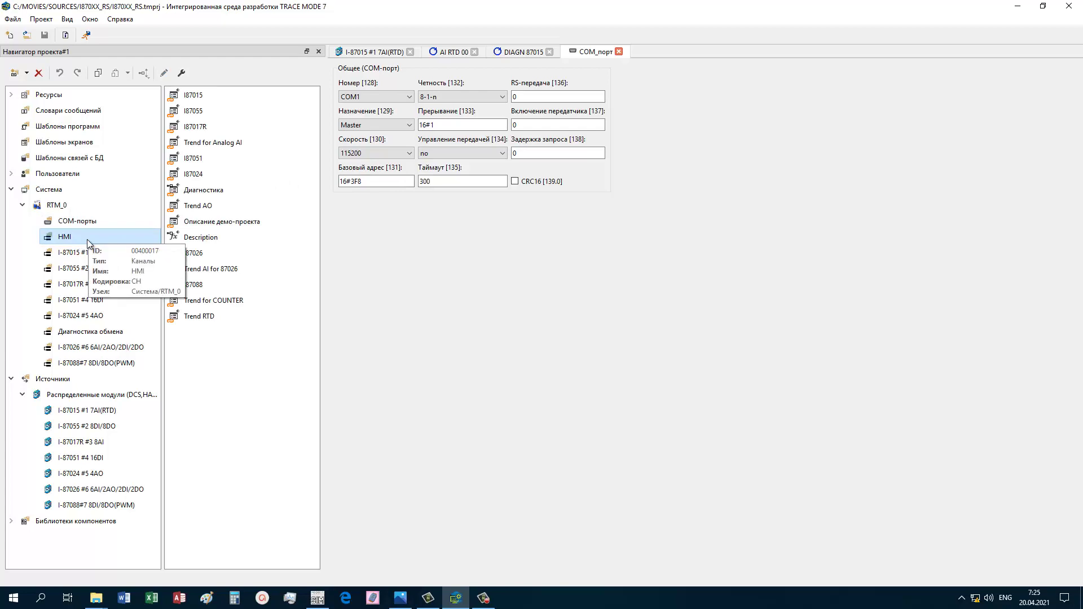
{"action": "left_click", "coordinate": [90, 332]}
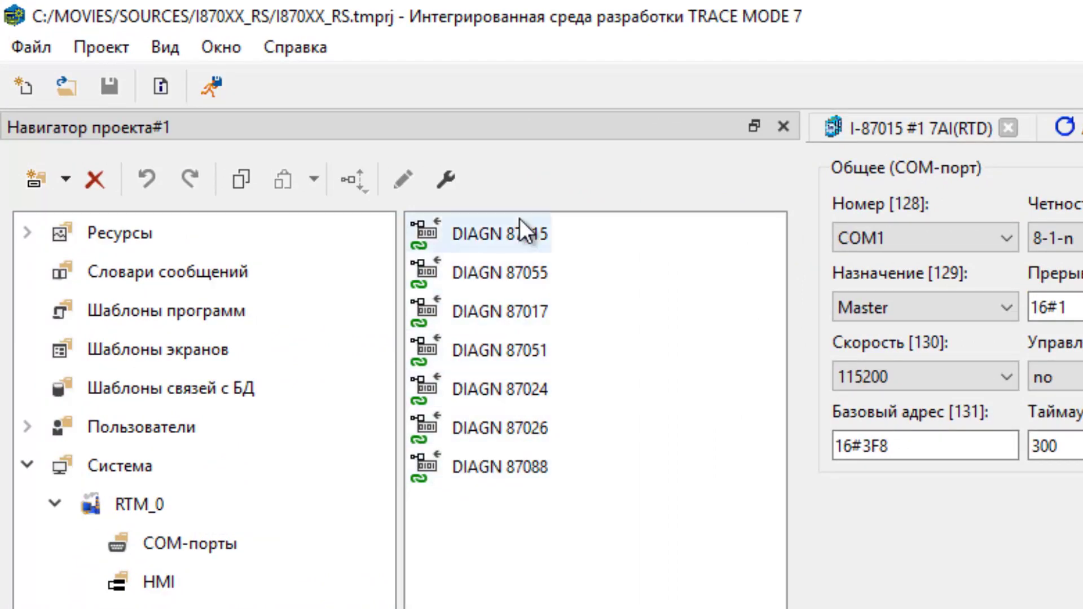
{"action": "mouse_move", "coordinate": [519, 219]}
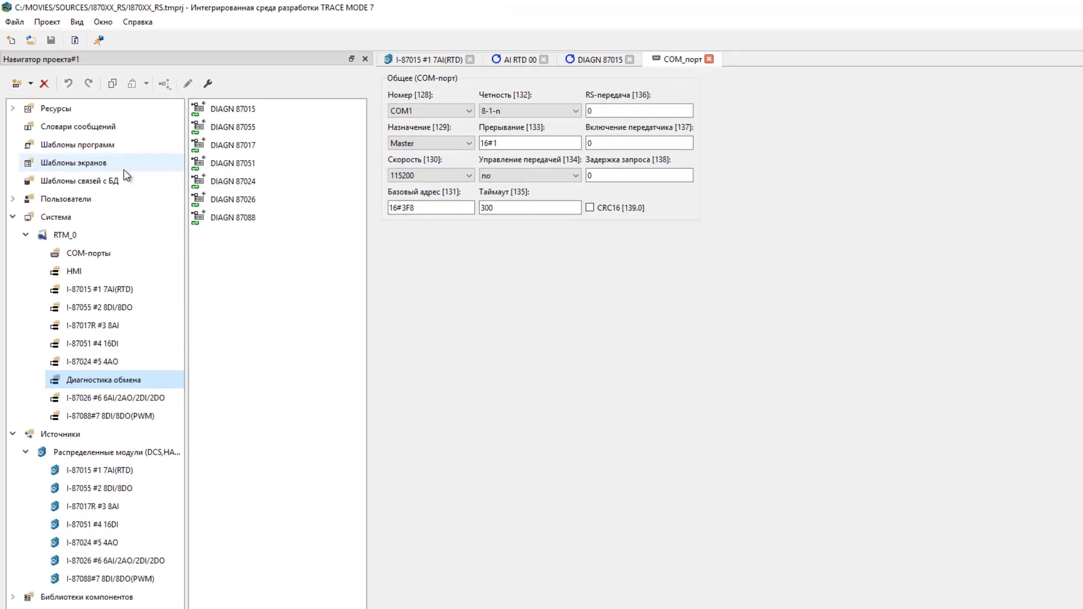
- Open the I87015 screen template from Шаблоны экранов and examine its AI0 to AI6 temperature indicators
{"action": "left_click", "coordinate": [116, 164]}
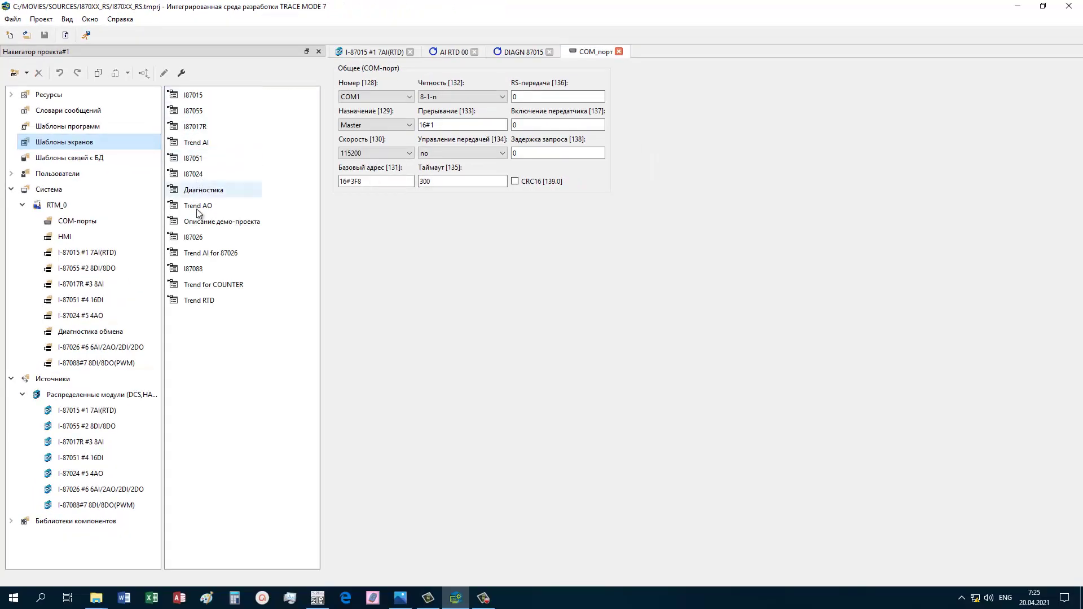
{"action": "double_click", "coordinate": [211, 99]}
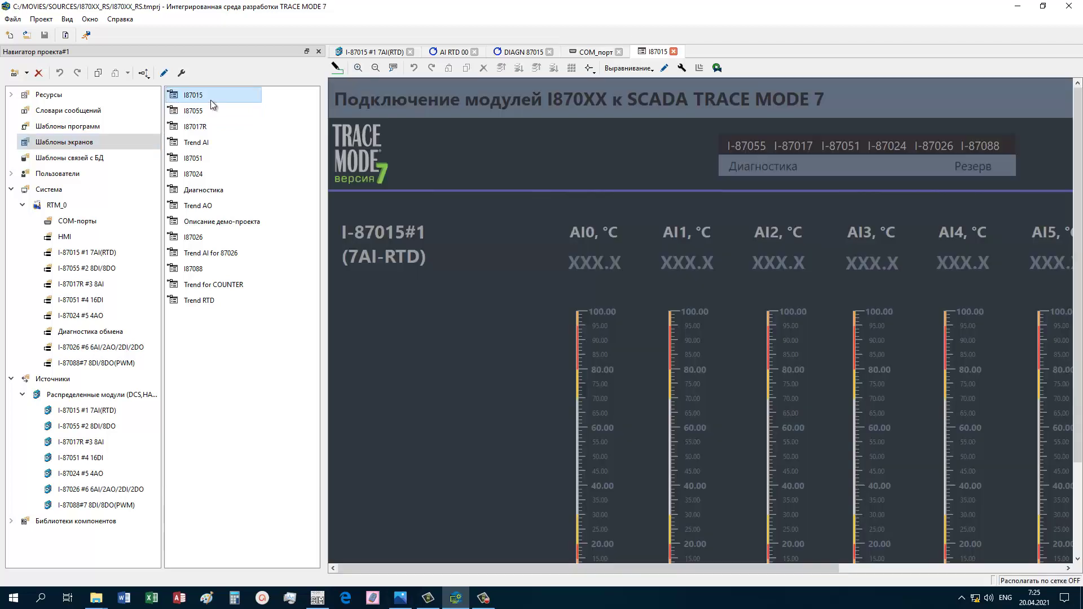
{"action": "mouse_move", "coordinate": [211, 100]}
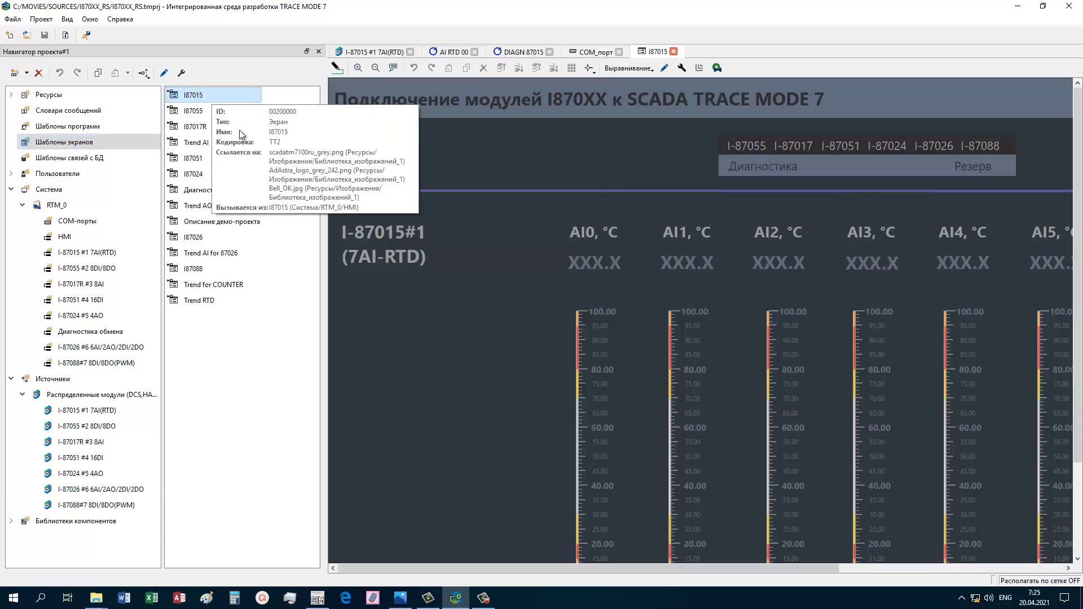
{"action": "left_click_drag", "start_coordinate": [726, 568], "coordinate": [872, 568]}
{"action": "left_click_drag", "start_coordinate": [1078, 248], "coordinate": [1078, 338]}
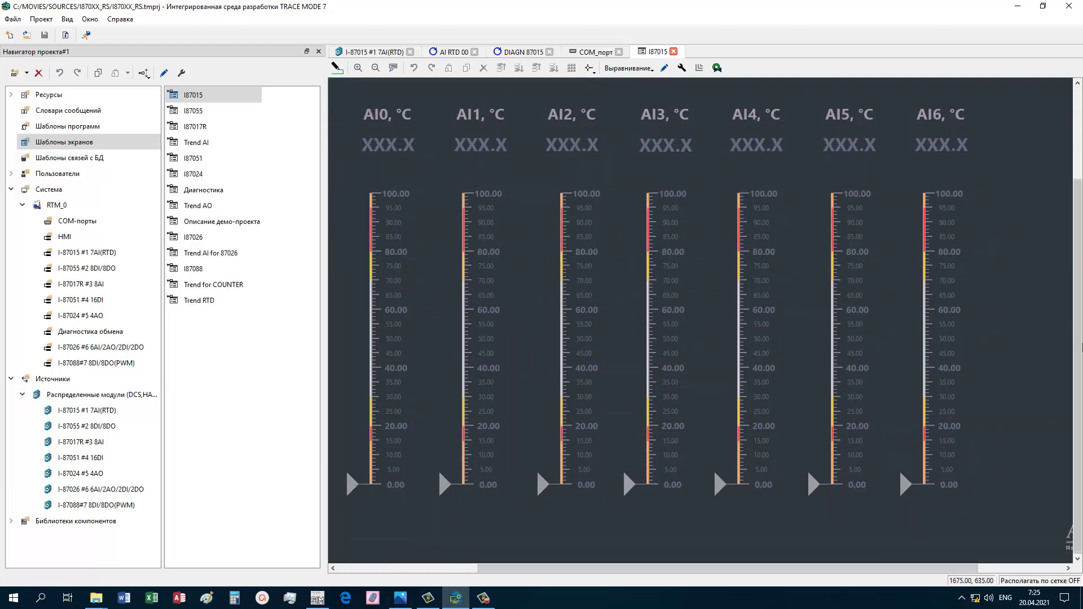
{"action": "left_click_drag", "start_coordinate": [1078, 325], "coordinate": [1078, 237]}
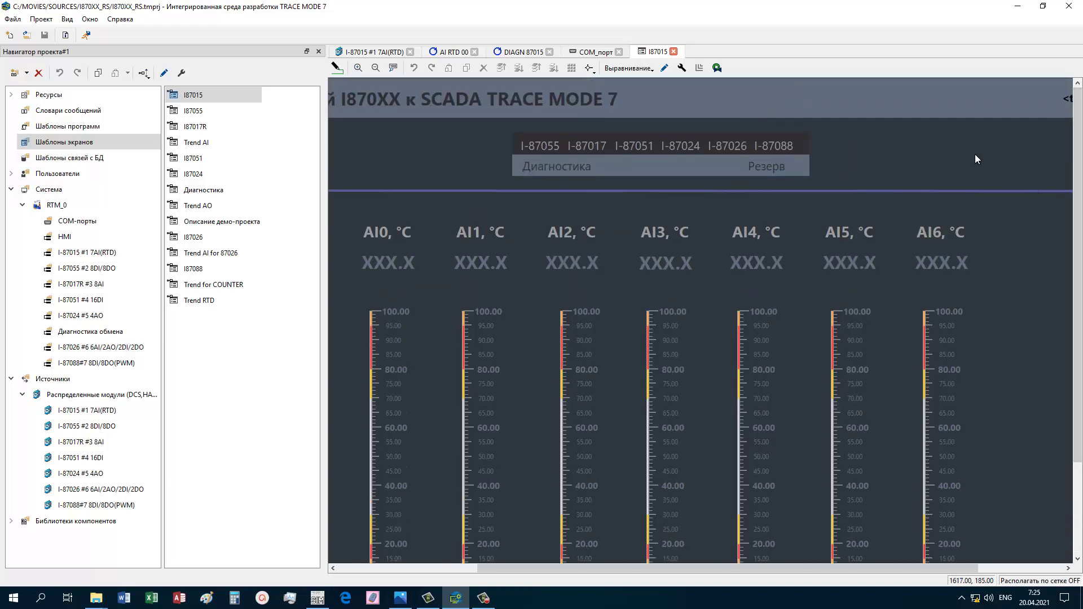
- Open the I87055 screen template and inspect its discrete input and output indicators
{"action": "double_click", "coordinate": [204, 111]}
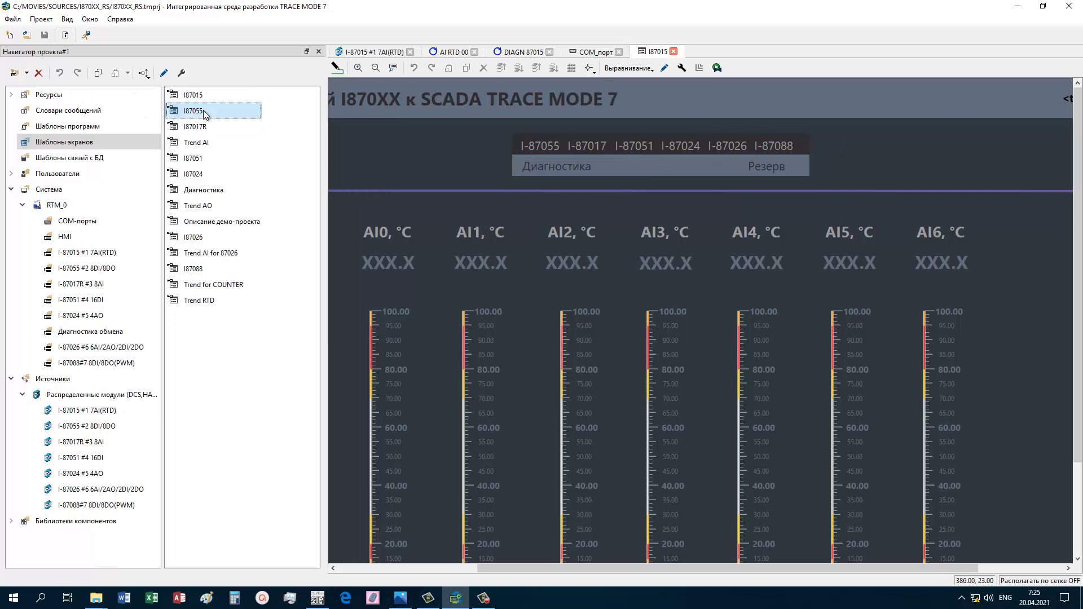
{"action": "left_click", "coordinate": [736, 275]}
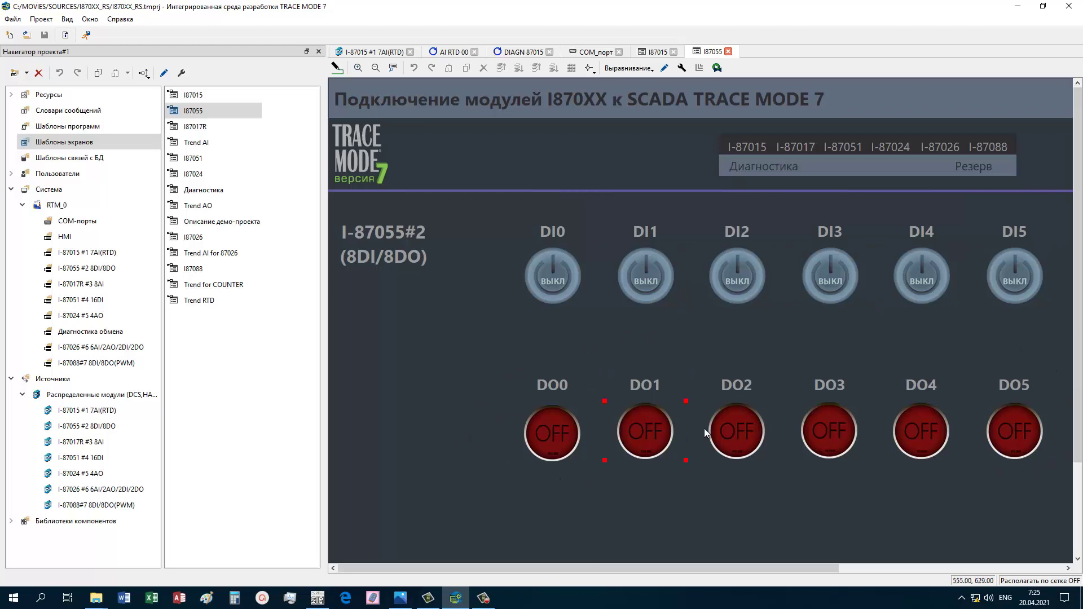
{"action": "left_click", "coordinate": [736, 431]}
{"action": "left_click", "coordinate": [645, 431]}
- Open the I87017R and I87051 screen templates and look over their analog gauges and discrete input indicators
{"action": "double_click", "coordinate": [206, 128]}
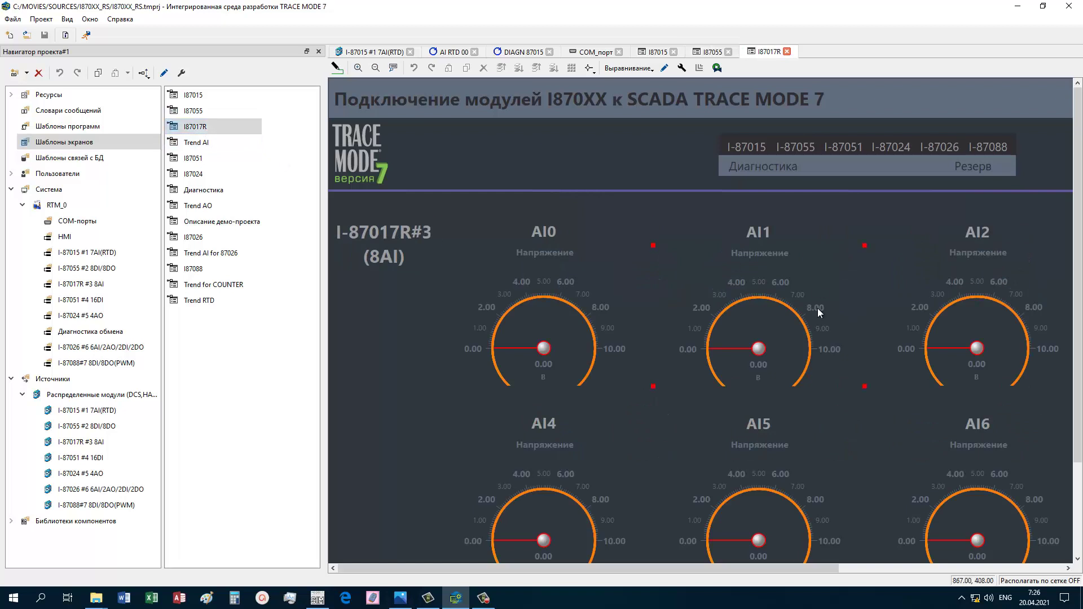
{"action": "left_click_drag", "start_coordinate": [676, 569], "coordinate": [699, 566]}
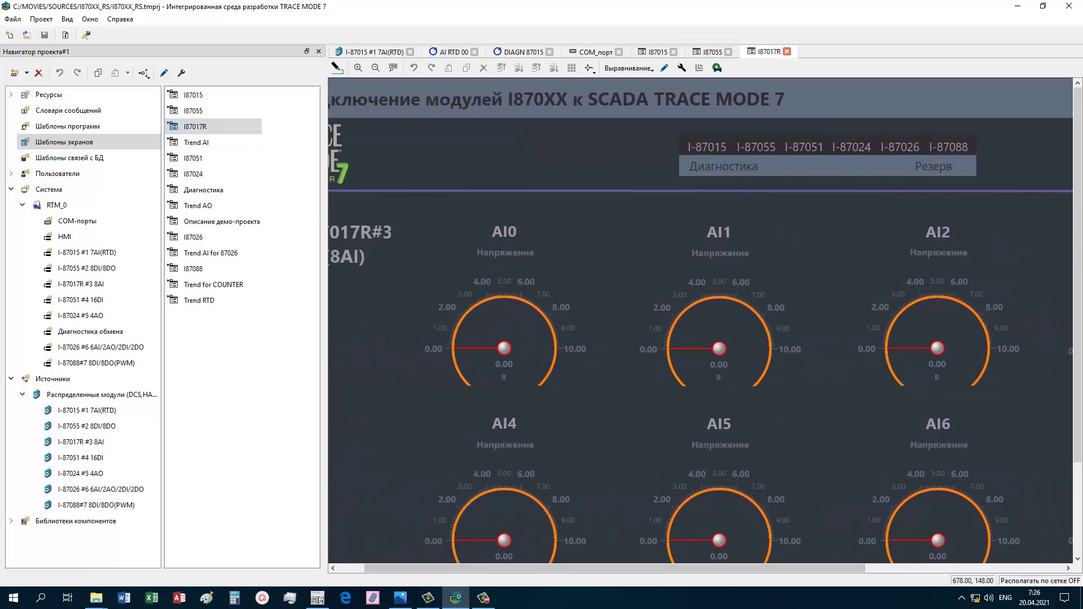
{"action": "double_click", "coordinate": [202, 160]}
{"action": "left_click_drag", "start_coordinate": [520, 566], "coordinate": [643, 565]}
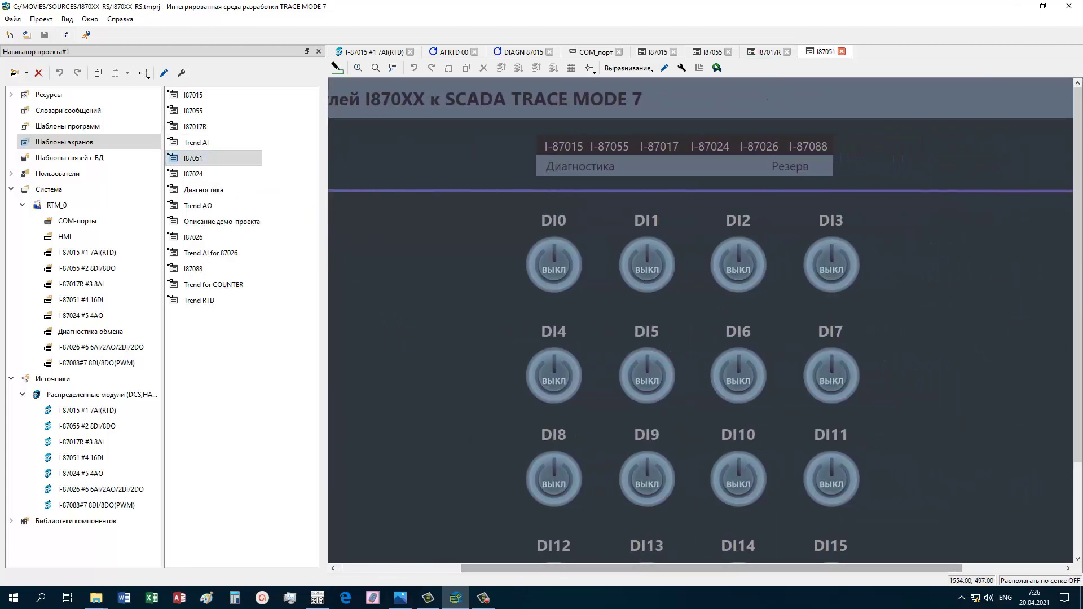
{"action": "left_click_drag", "start_coordinate": [1079, 245], "coordinate": [1079, 317]}
- Open the I87024 screen template and inspect its voltage gauges and rotary control knobs
{"action": "left_click", "coordinate": [211, 172]}
{"action": "double_click", "coordinate": [211, 172]}
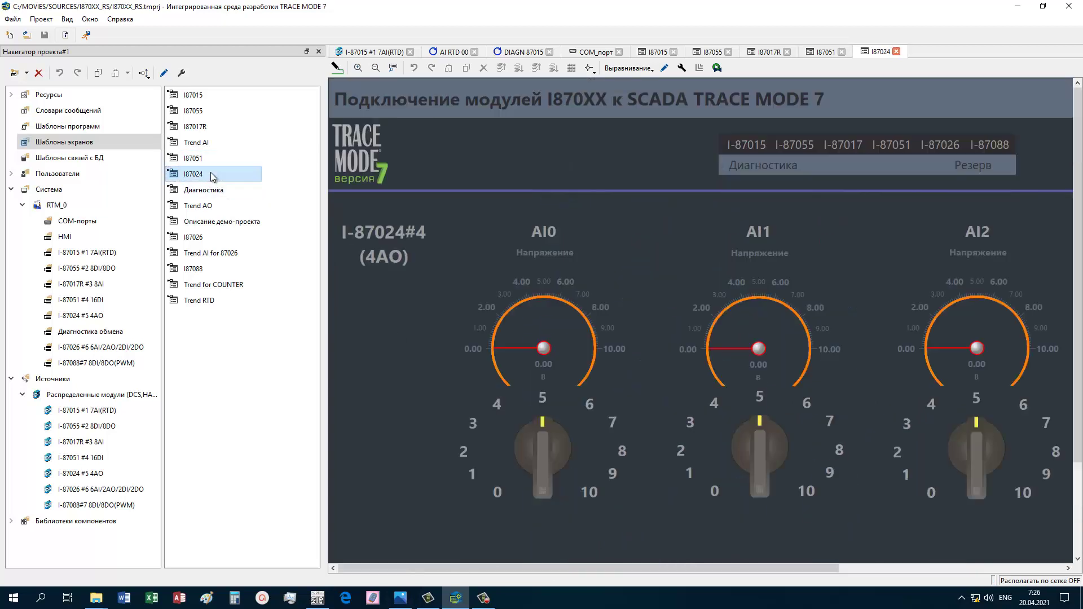
{"action": "left_click_drag", "start_coordinate": [485, 568], "coordinate": [569, 559]}
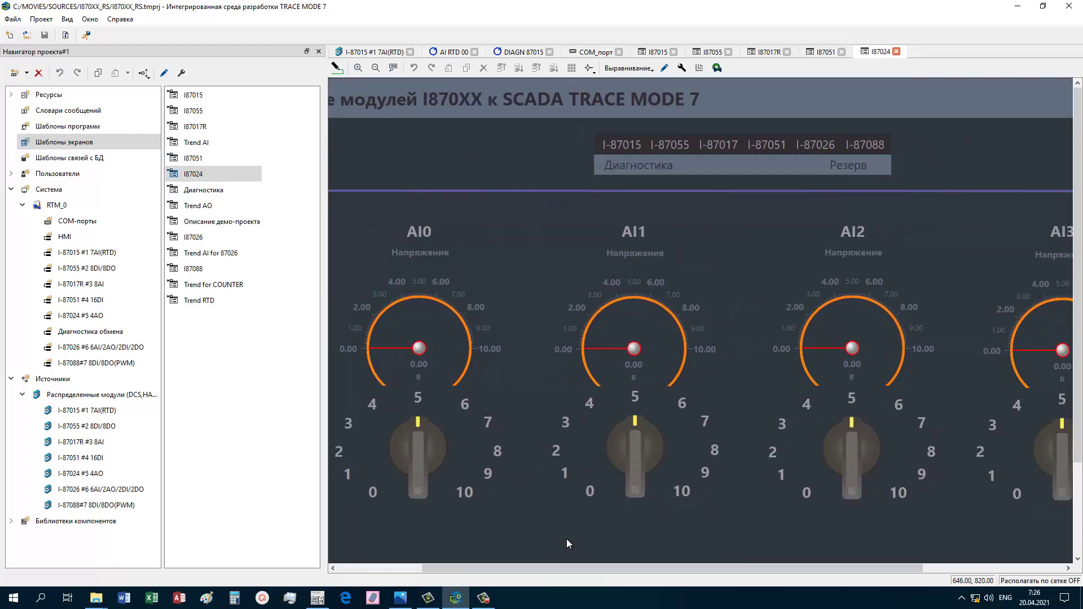
{"action": "left_click", "coordinate": [446, 449]}
{"action": "key", "text": "Tab"}
{"action": "left_click", "coordinate": [1068, 326]}
- Open the I87026 and I87088 screen templates and examine their counters, reset switches and input/output elements
{"action": "double_click", "coordinate": [204, 238]}
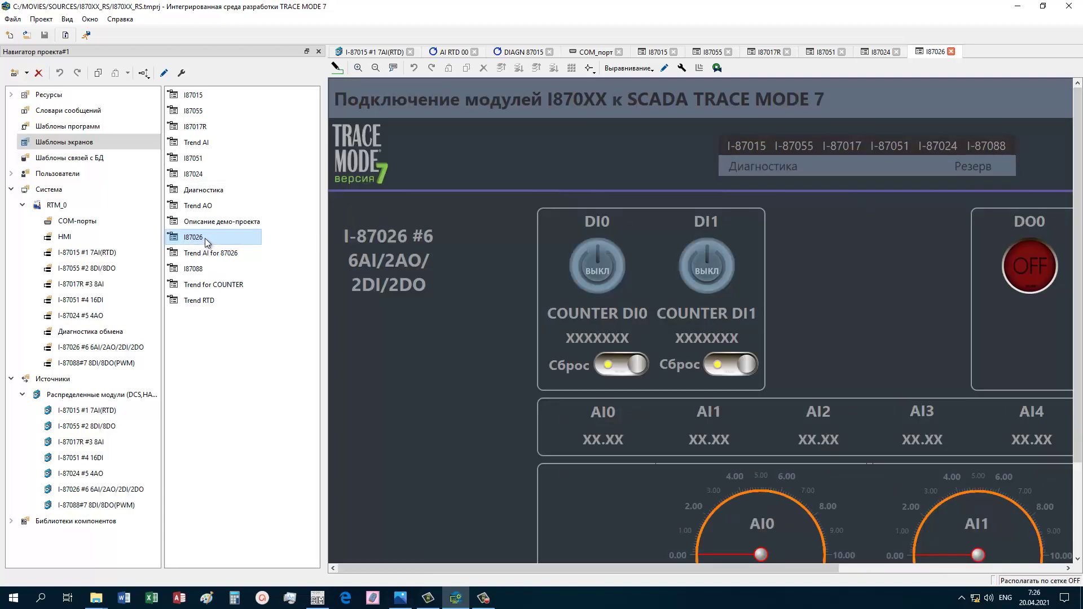
{"action": "left_click_drag", "start_coordinate": [429, 567], "coordinate": [561, 560]}
{"action": "left_click", "coordinate": [466, 208]}
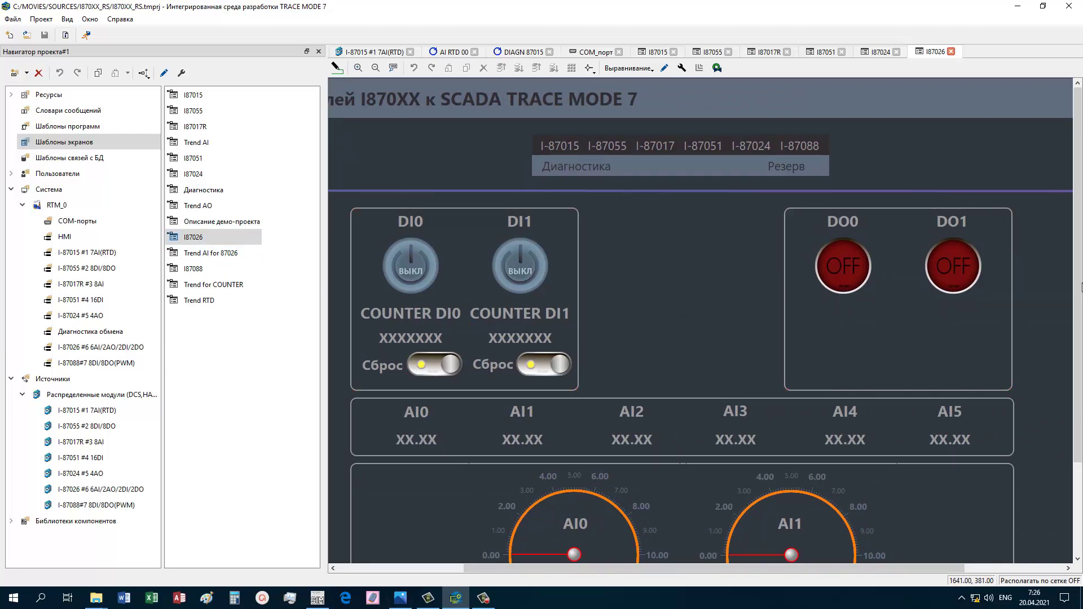
{"action": "scroll", "coordinate": [1079, 293], "scroll_direction": "down", "scroll_amount": 3}
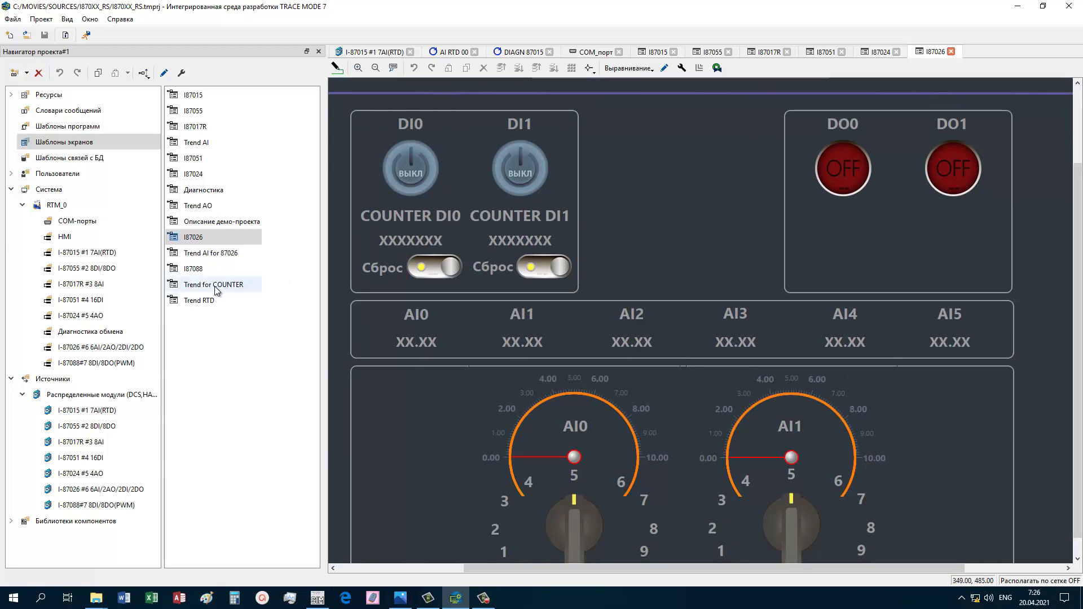
{"action": "double_click", "coordinate": [202, 270]}
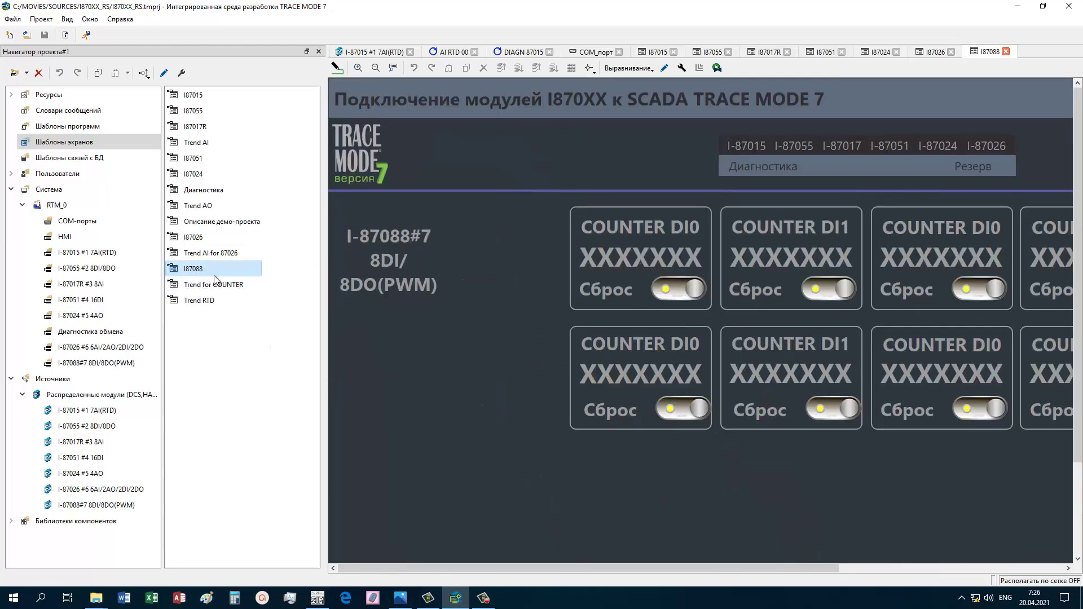
{"action": "left_click_drag", "start_coordinate": [603, 567], "coordinate": [759, 559]}
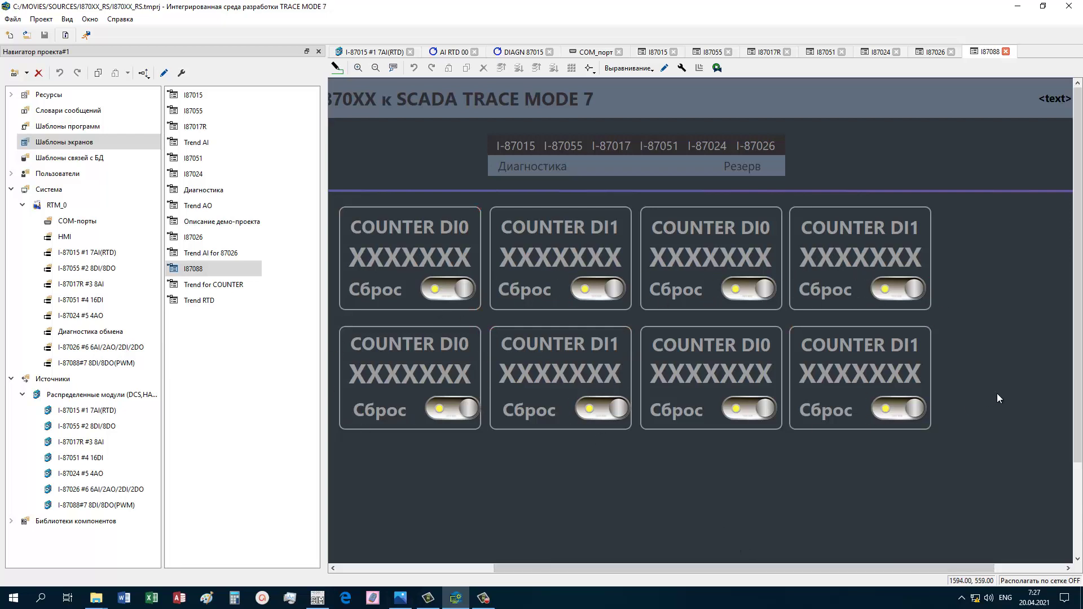
- Open the Диагностика, Описание демо-проекта and Trend AO screen templates to review their layouts
{"action": "double_click", "coordinate": [225, 191]}
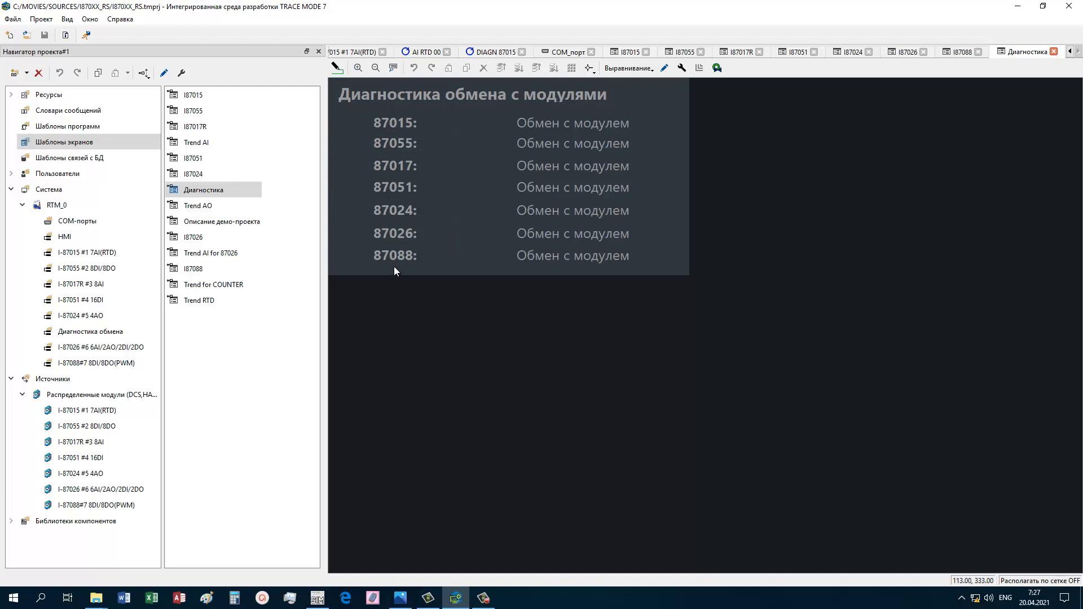
{"action": "left_click", "coordinate": [224, 223]}
{"action": "double_click", "coordinate": [225, 223]}
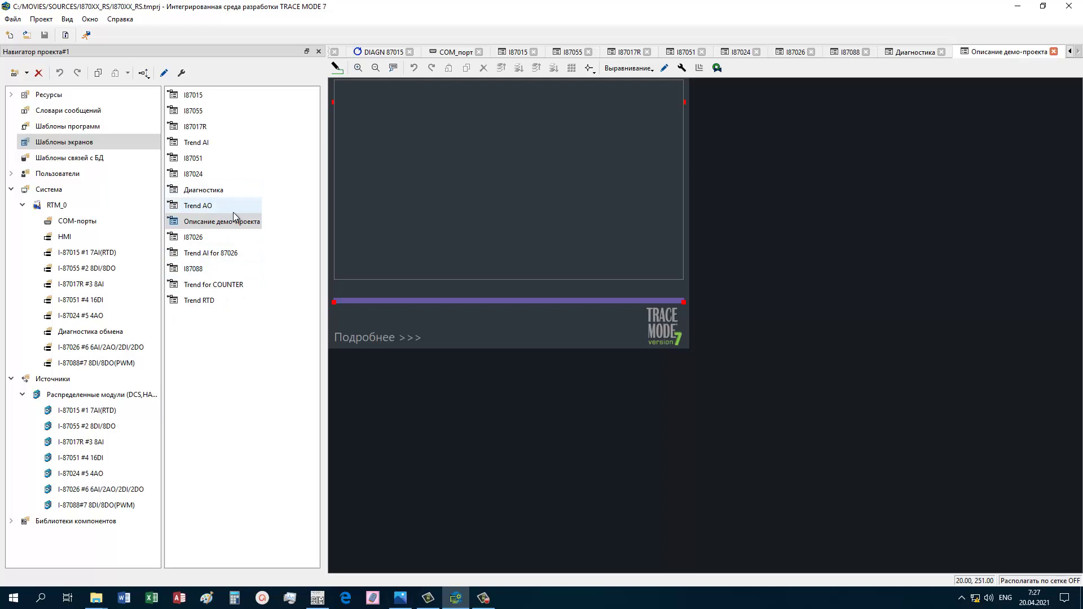
{"action": "mouse_move", "coordinate": [234, 213]}
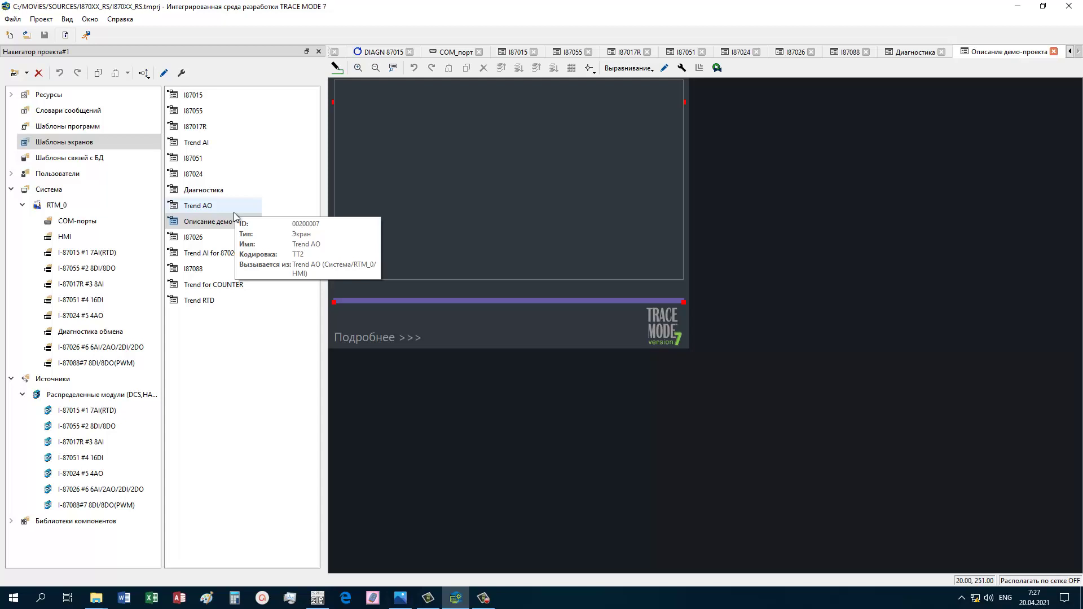
{"action": "double_click", "coordinate": [219, 206]}
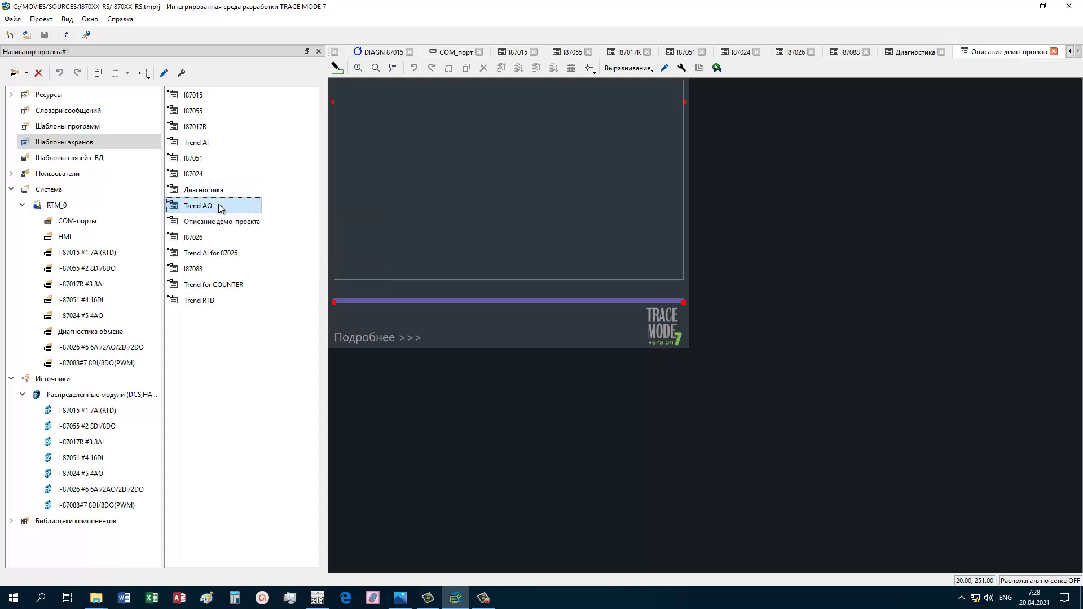
{"action": "left_click", "coordinate": [374, 94]}
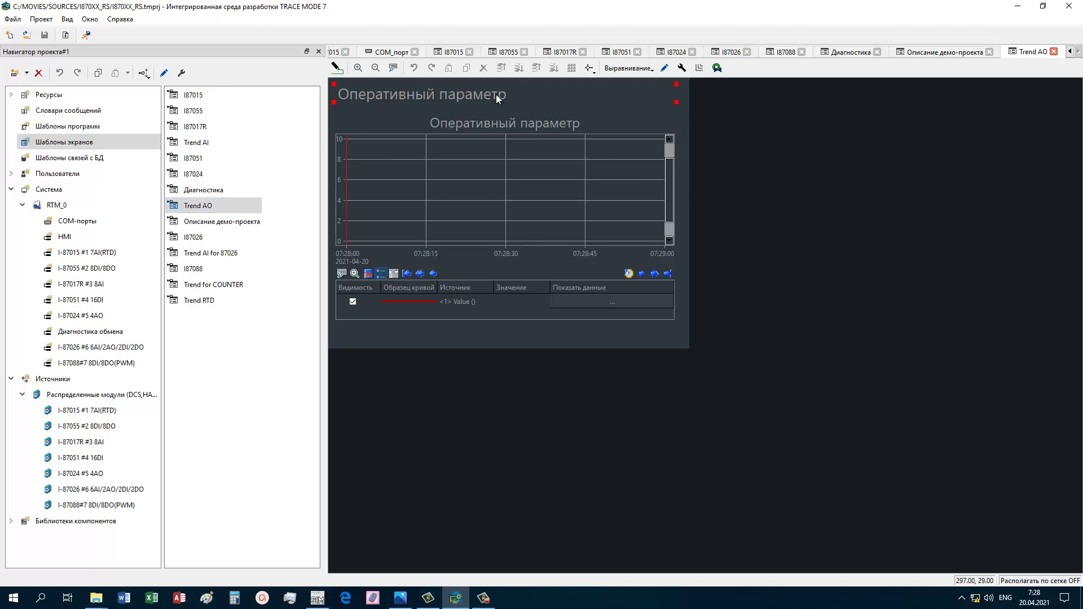
- Show the screen calls in RTM_0's HMI group and view the details of the I87026 call
{"action": "left_click", "coordinate": [62, 238]}
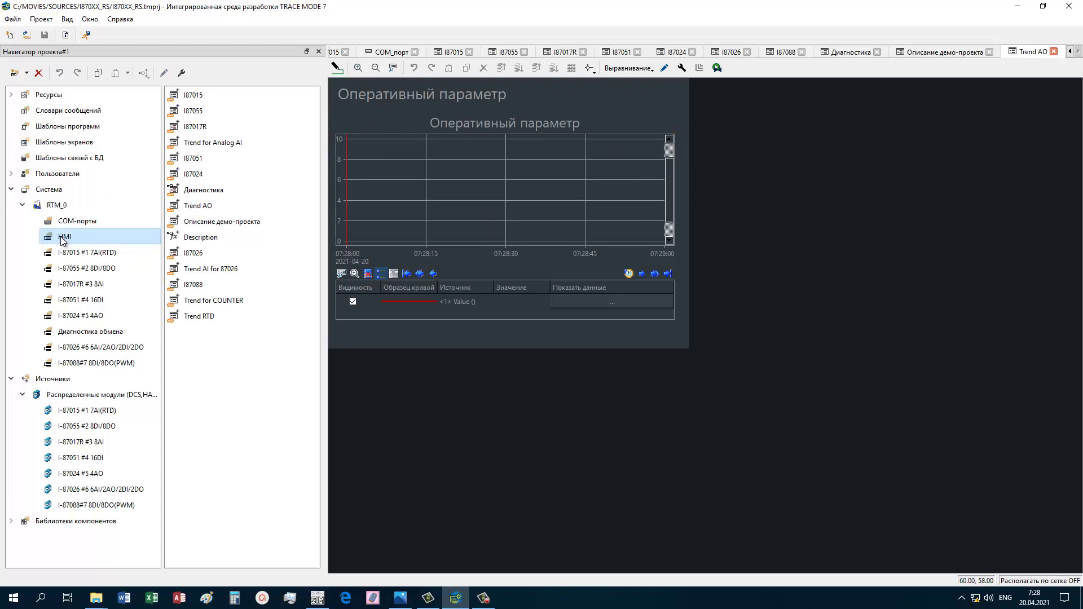
{"action": "mouse_move", "coordinate": [237, 255]}
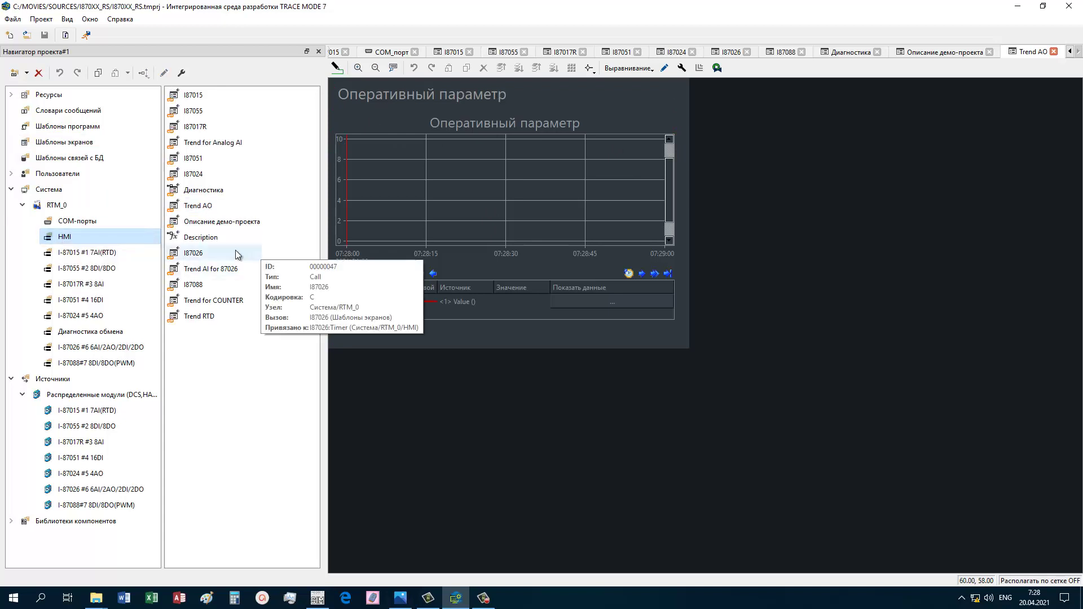
- Open the Description call in RTM_0's HMI group and show the HMI group's properties to examine its load and transition-tree options
{"action": "double_click", "coordinate": [225, 237]}
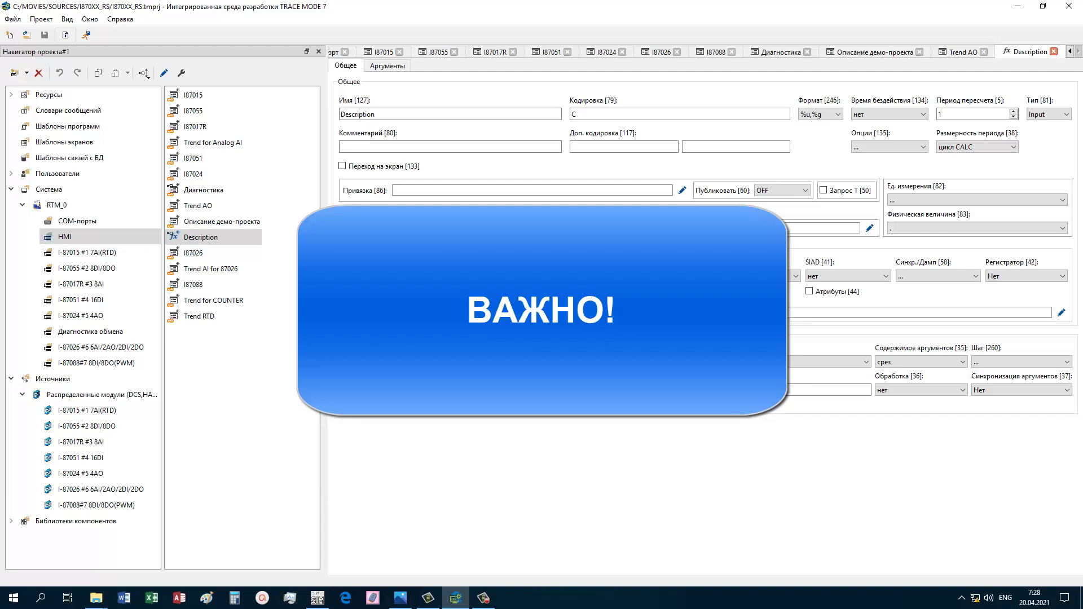
{"action": "right_click", "coordinate": [68, 238]}
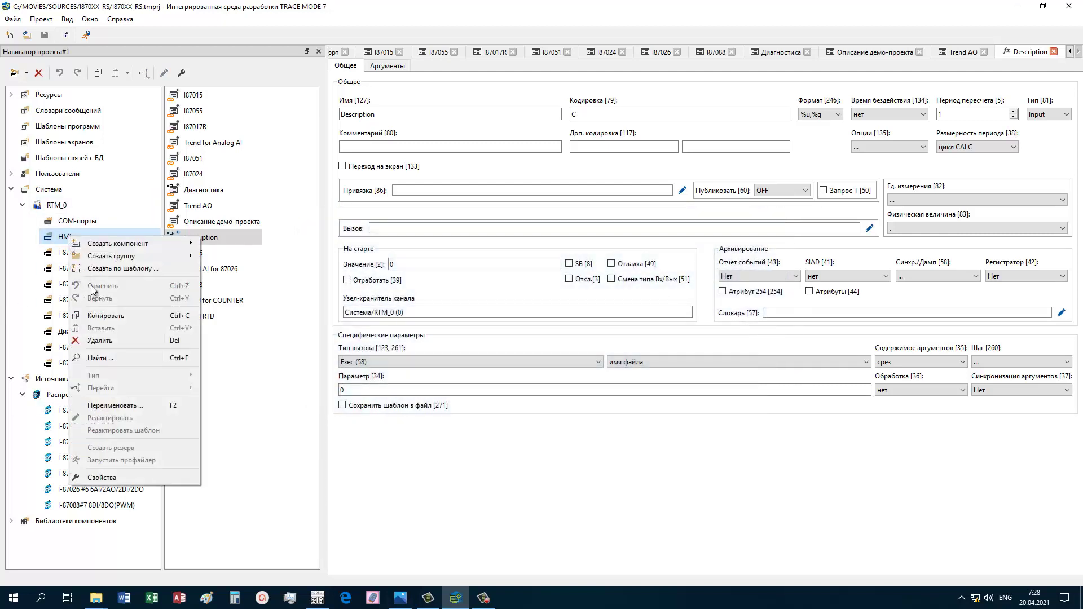
{"action": "left_click", "coordinate": [141, 477]}
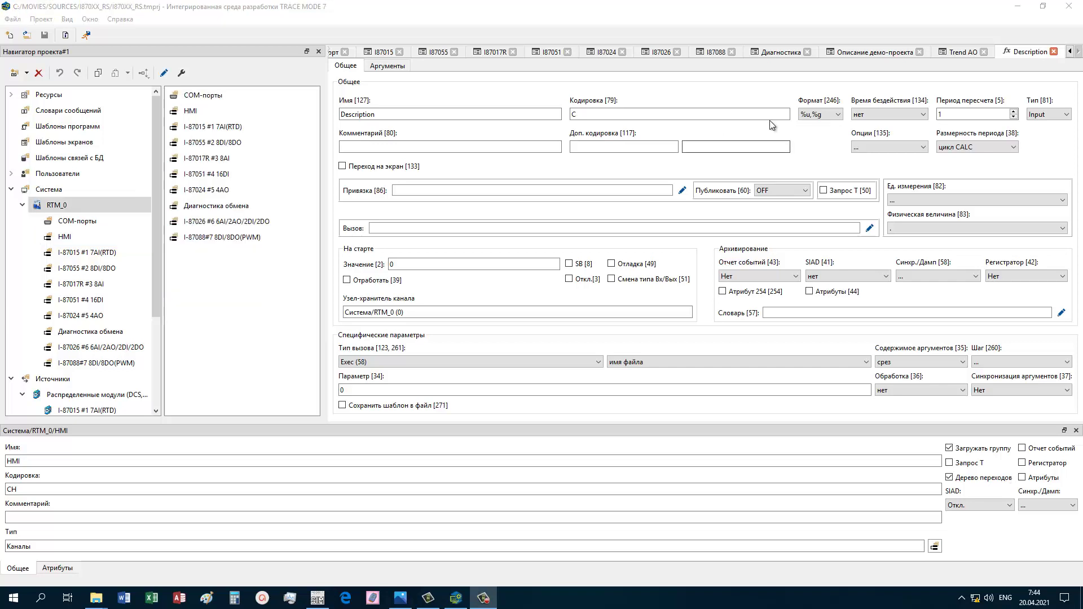
- Save the project for runtime execution and launch the profiler for node RTM_0
{"action": "left_click", "coordinate": [86, 36]}
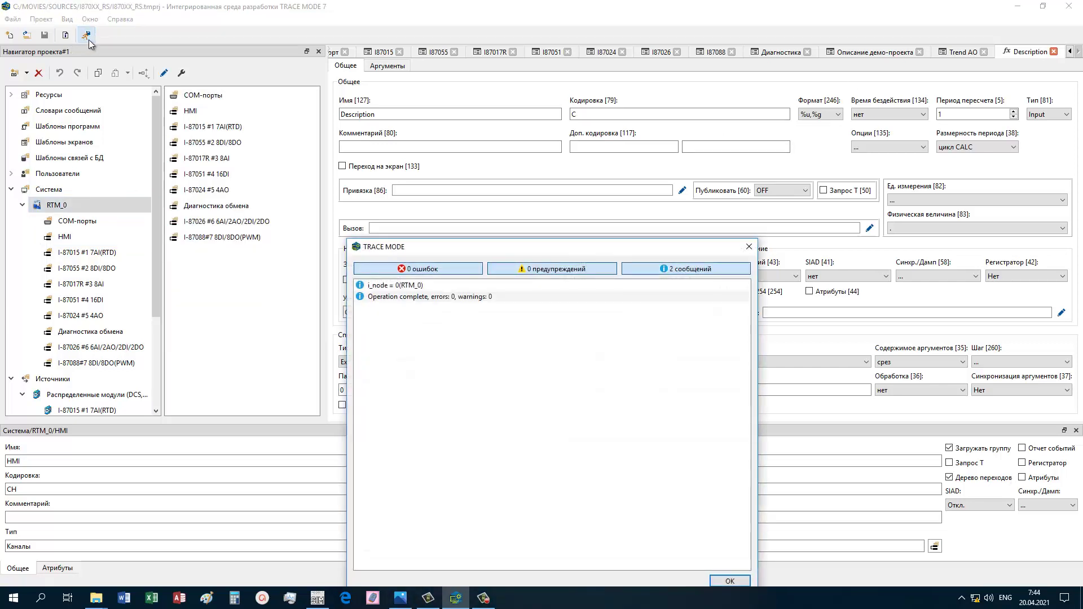
{"action": "key", "text": "Return"}
{"action": "right_click", "coordinate": [97, 204]}
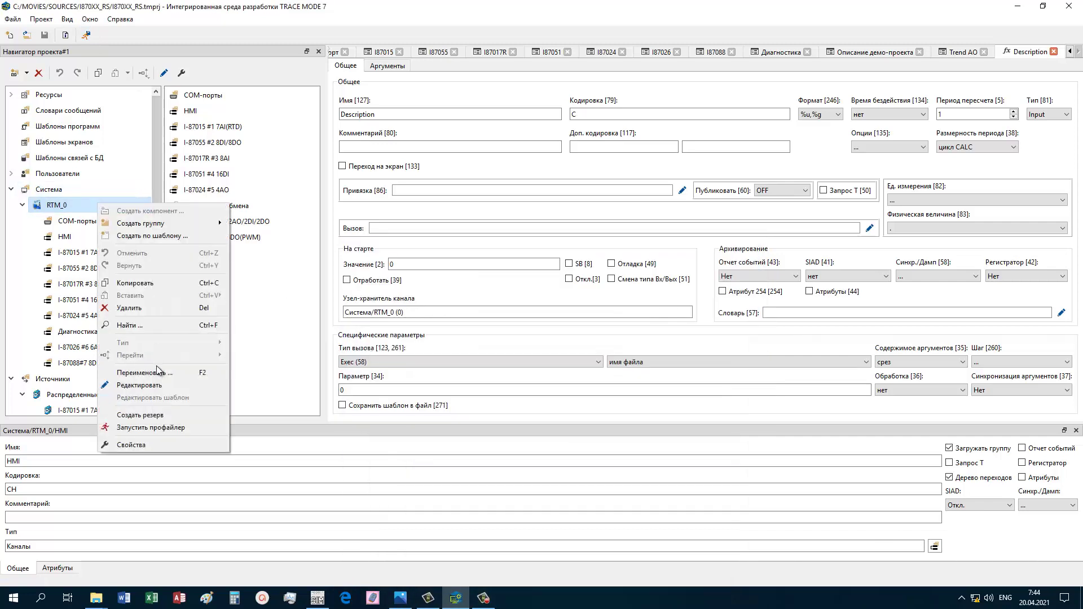
{"action": "left_click", "coordinate": [177, 428]}
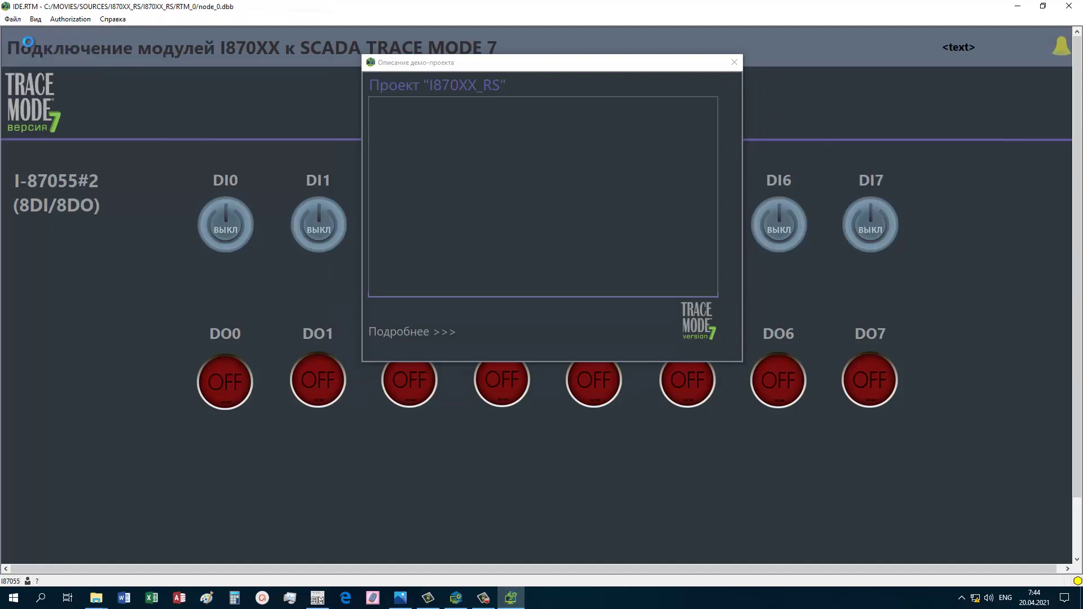
- Show the running project in full screen and close the control panel and the project description window
{"action": "left_click", "coordinate": [34, 19]}
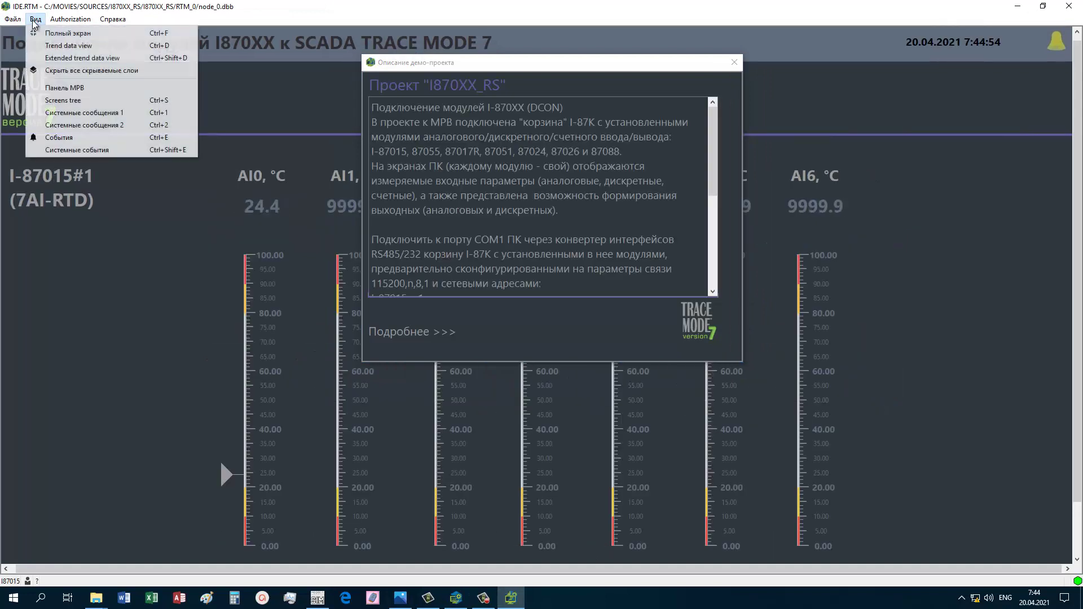
{"action": "left_click", "coordinate": [58, 35]}
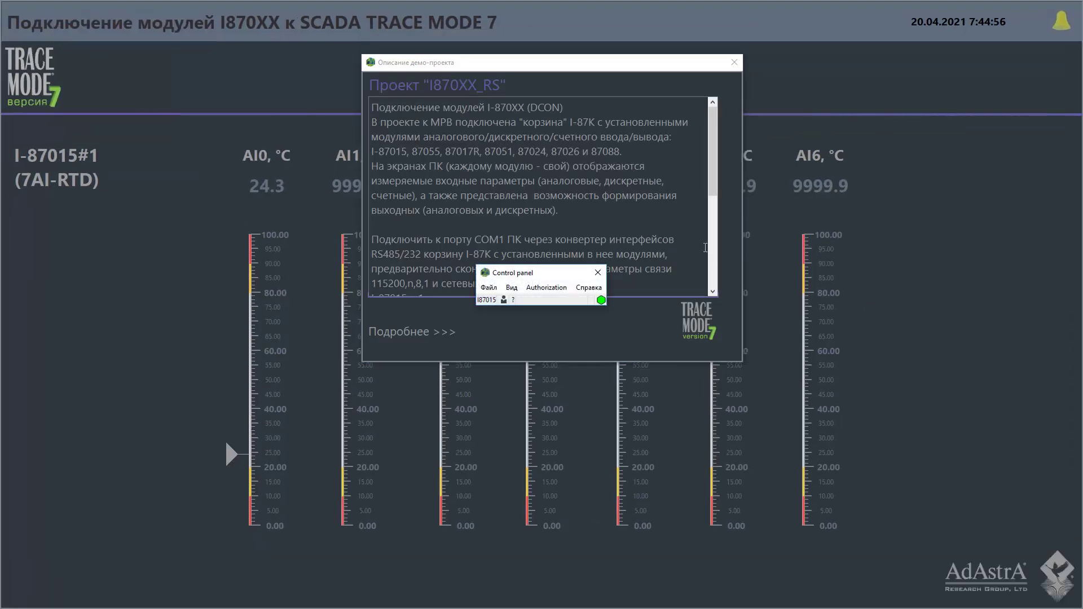
{"action": "left_click", "coordinate": [597, 273]}
{"action": "left_click", "coordinate": [734, 62]}
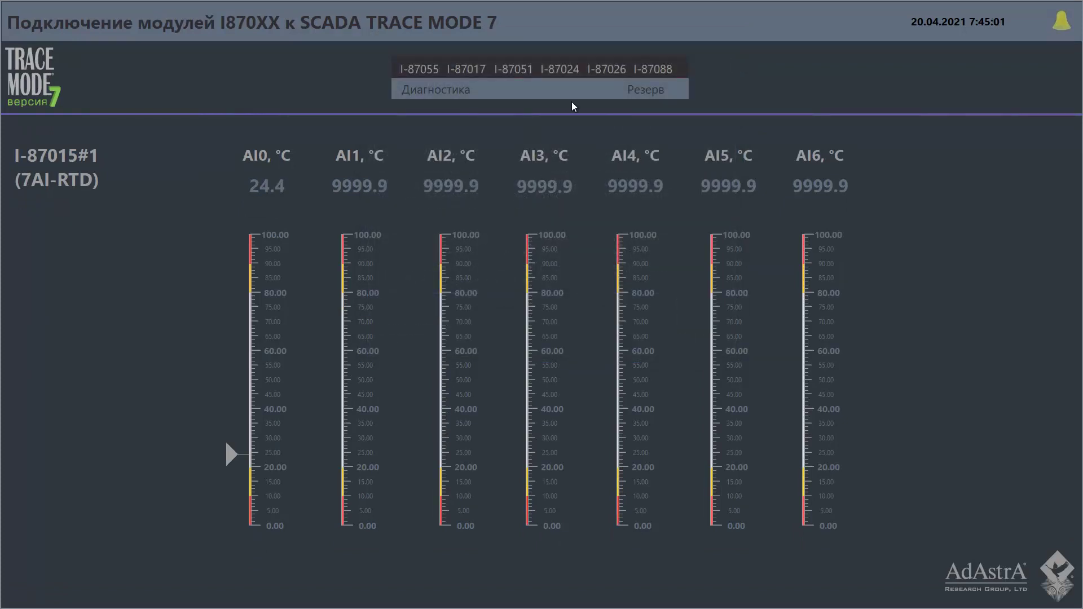
- Check the module exchange diagnostics, view the AI0 channel's trend with its window moved up, and close both windows
{"action": "left_click", "coordinate": [436, 96]}
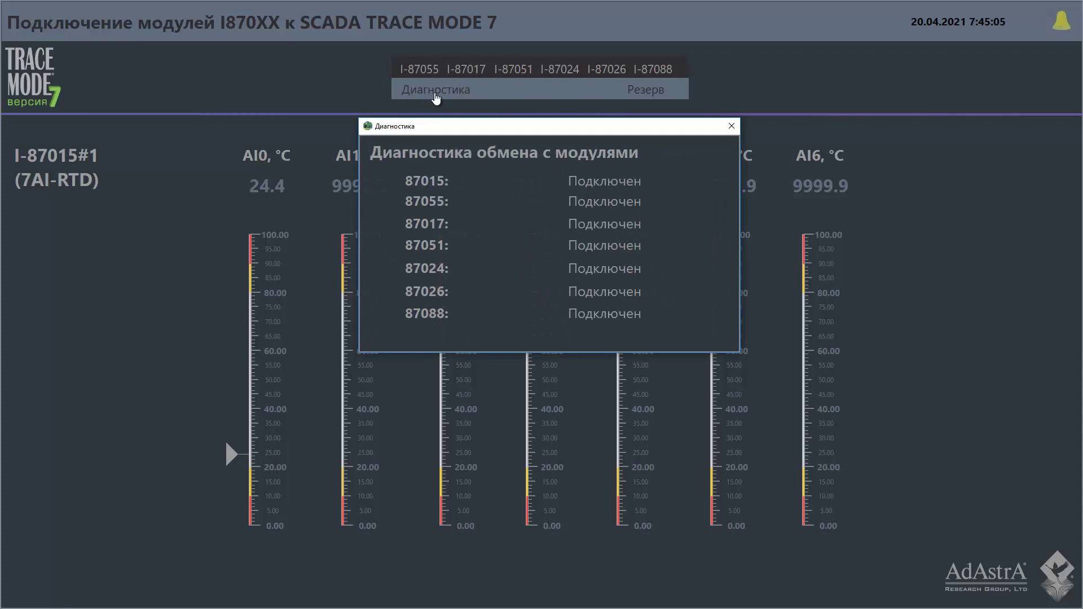
{"action": "left_click", "coordinate": [735, 129]}
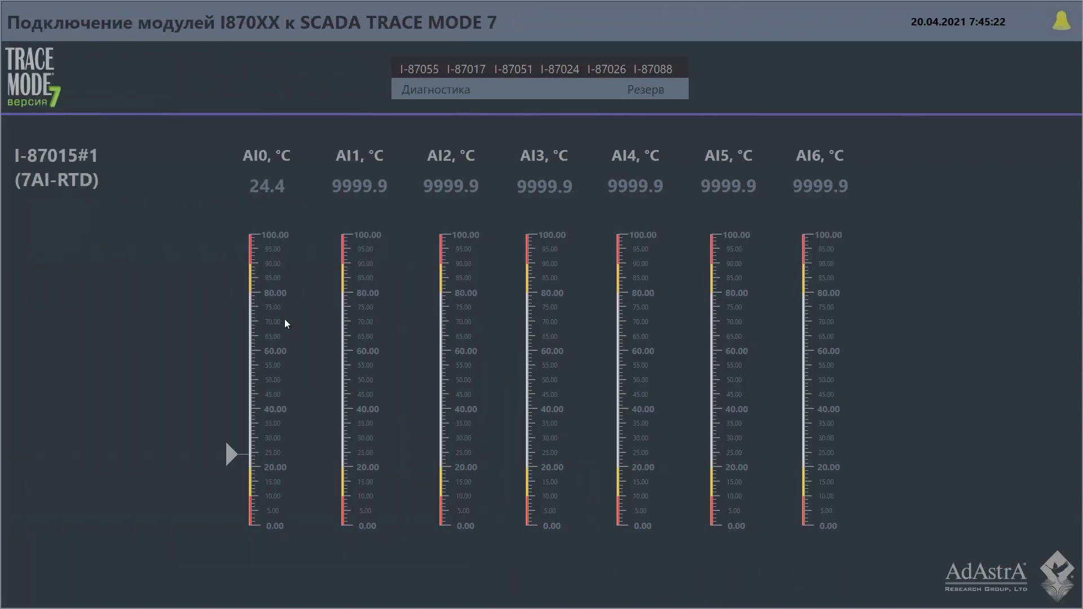
{"action": "left_click", "coordinate": [279, 187]}
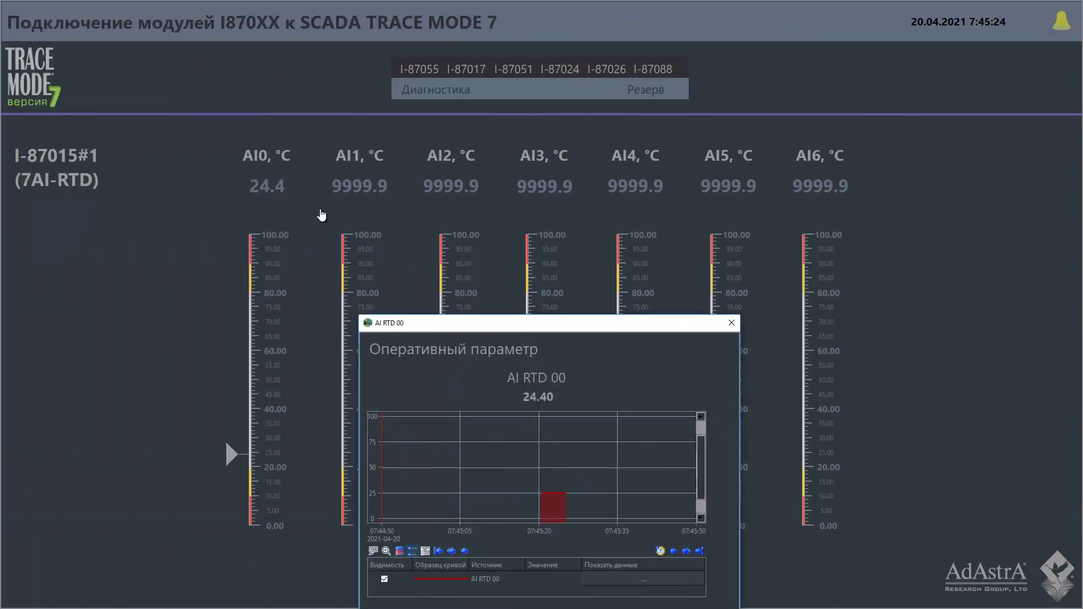
{"action": "left_click_drag", "start_coordinate": [556, 326], "coordinate": [586, 130]}
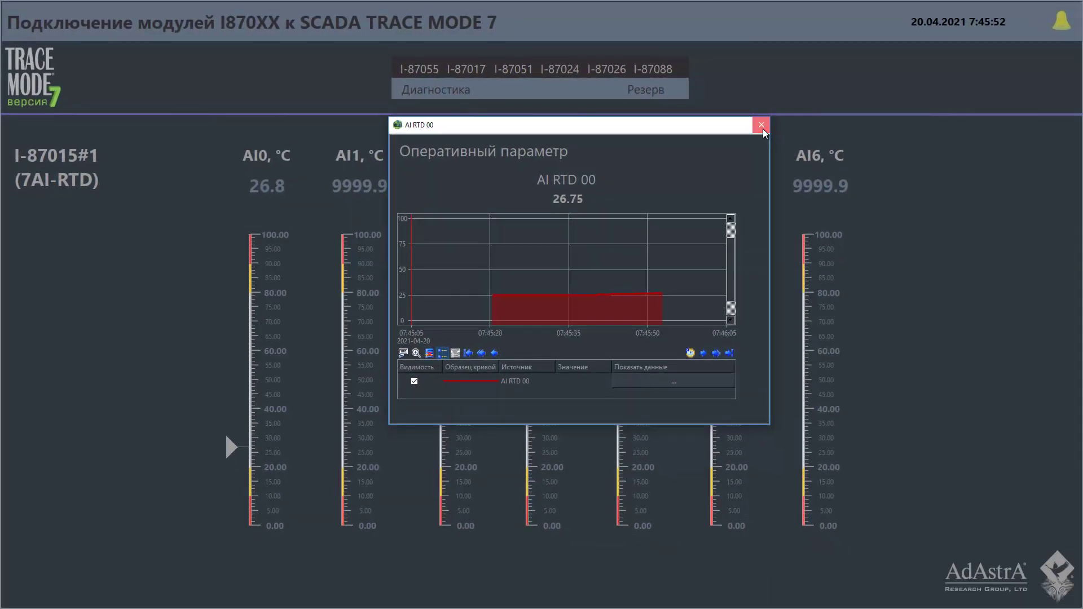
{"action": "left_click", "coordinate": [763, 129]}
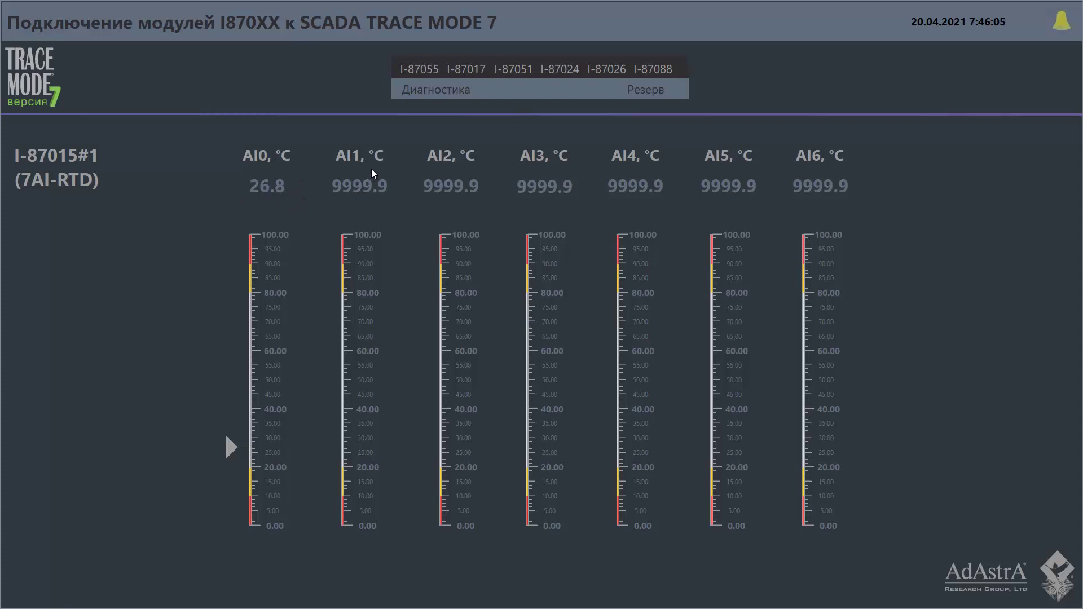
- Open the I-87055 module's runtime screen with its discrete inputs and outputs
{"action": "left_click", "coordinate": [427, 70]}
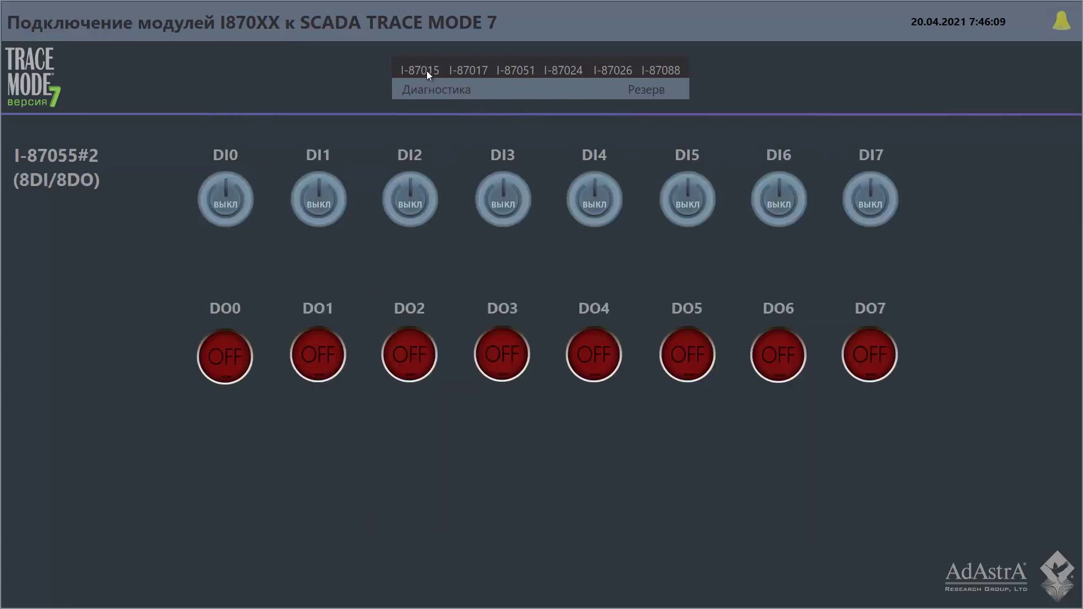